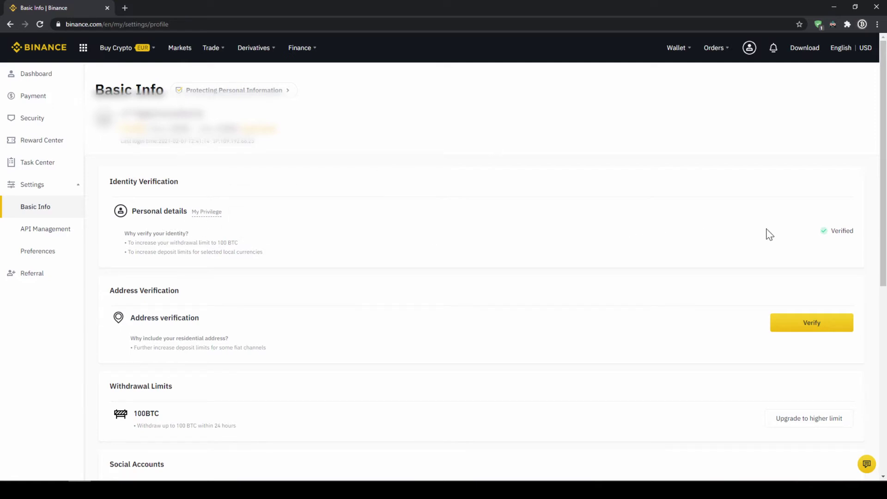
Highlight the Verified identity status on the Basic Info page, then clear the highlight.
left_click_drag(815, 234, 864, 240)
left_click(865, 240)
mouse_move(676, 48)
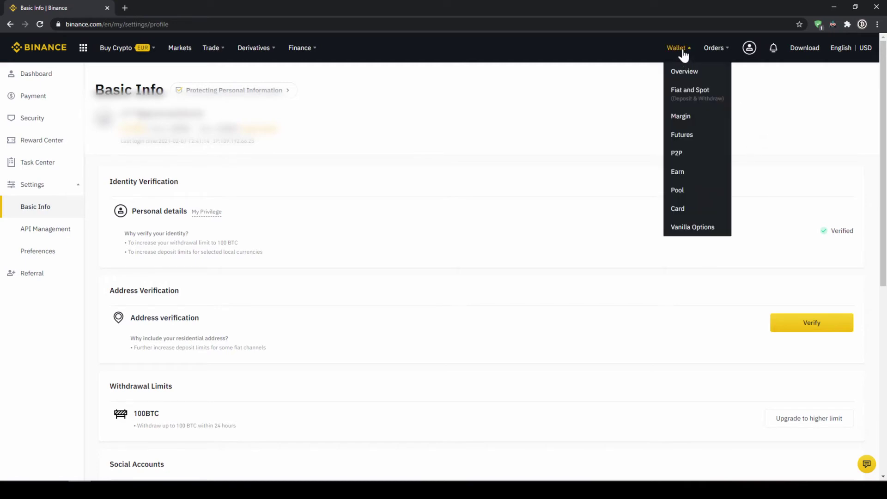
Open the Fiat and Spot wallet and highlight the Fiat Balance and Crypto Balance headings.
left_click(695, 102)
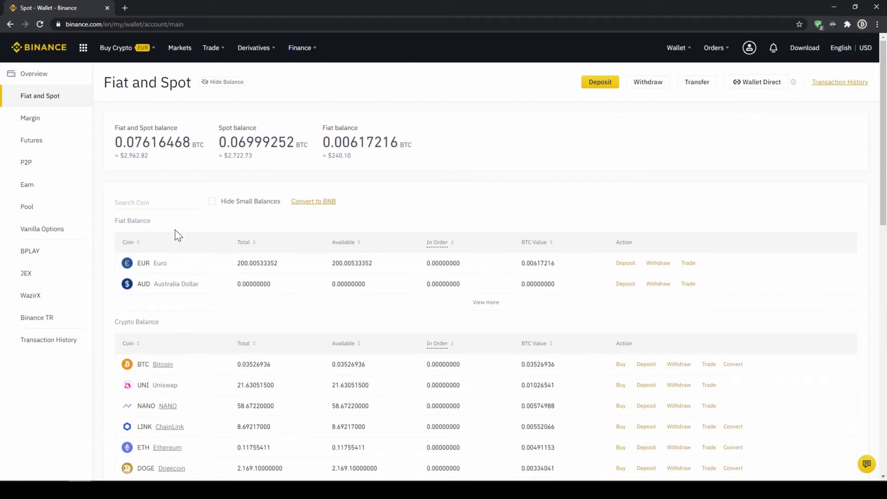
left_click_drag(124, 220, 159, 224)
mouse_move(125, 321)
left_mouse_down()
mouse_move(114, 323)
mouse_move(174, 329)
left_mouse_up()
left_click(192, 327)
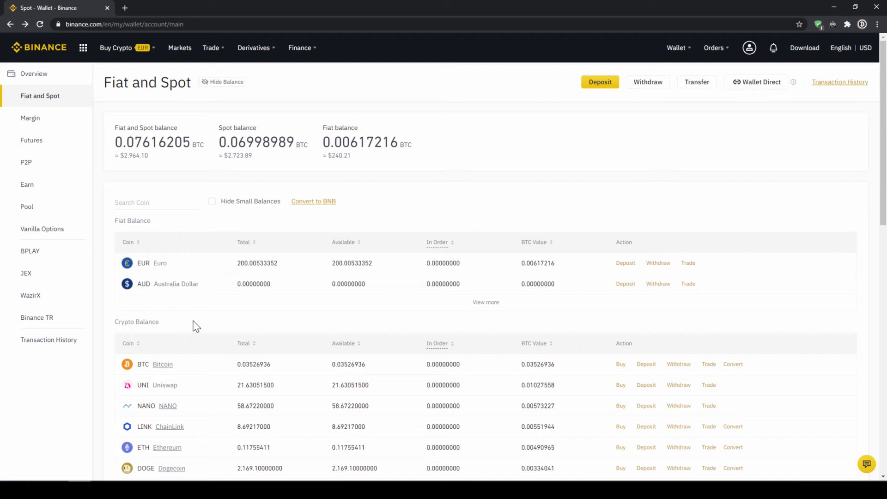
Start a SEPA euro deposit, switching the deposit currency to USD and back to EUR.
left_click(600, 83)
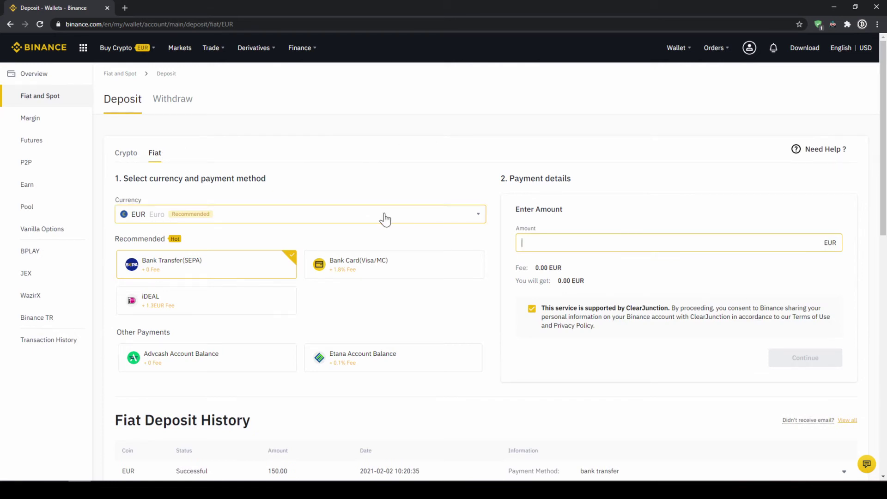
left_click(419, 196)
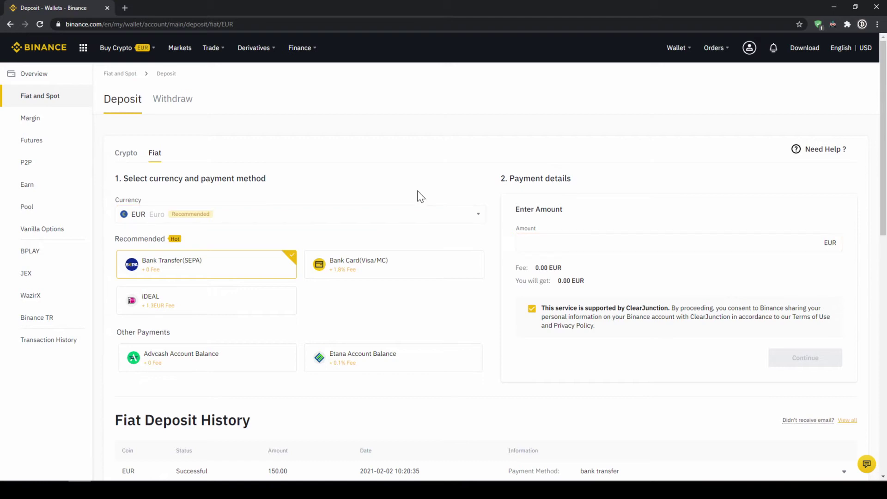
left_click(386, 211)
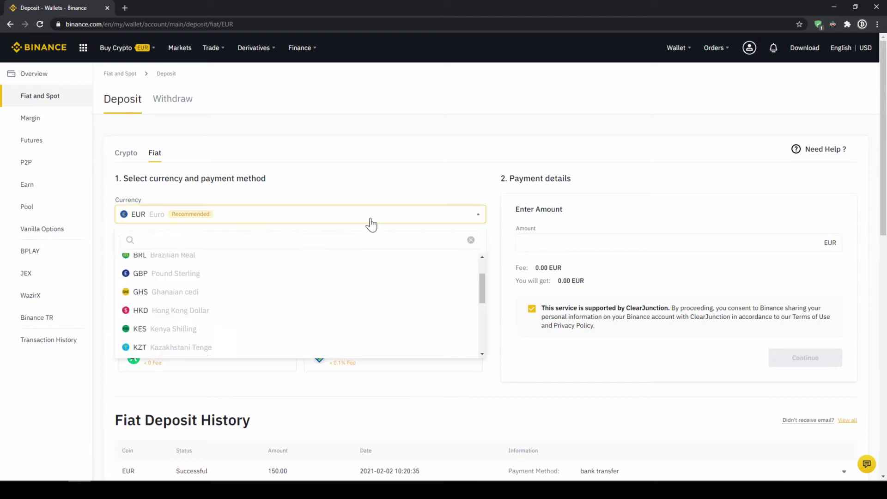
scroll(254, 283, "down", 3)
scroll(217, 297, "down", 3)
scroll(201, 312, "down", 1)
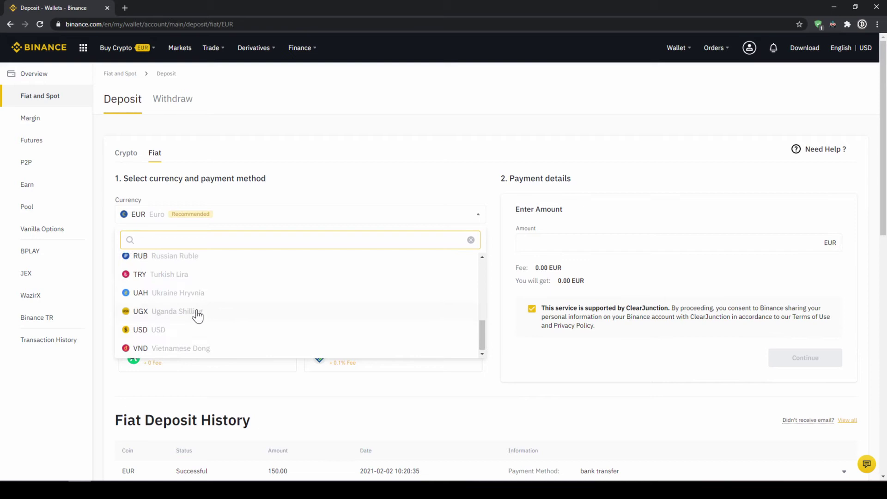
left_click(185, 330)
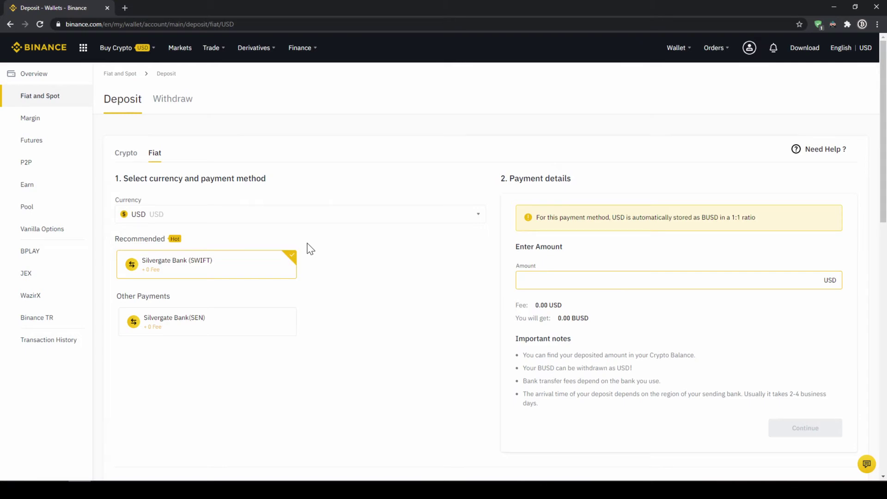
left_click(294, 215)
scroll(212, 309, "up", 5)
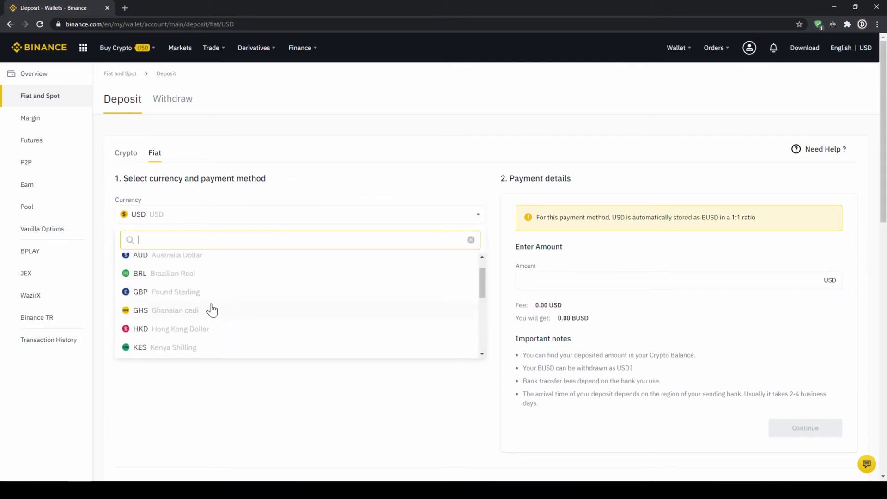
scroll(202, 305, "up", 5)
left_click(159, 266)
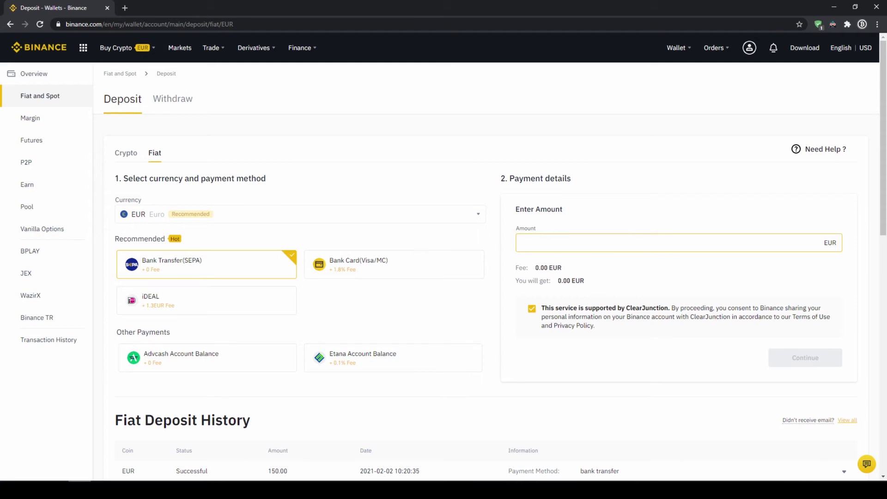
type("100")
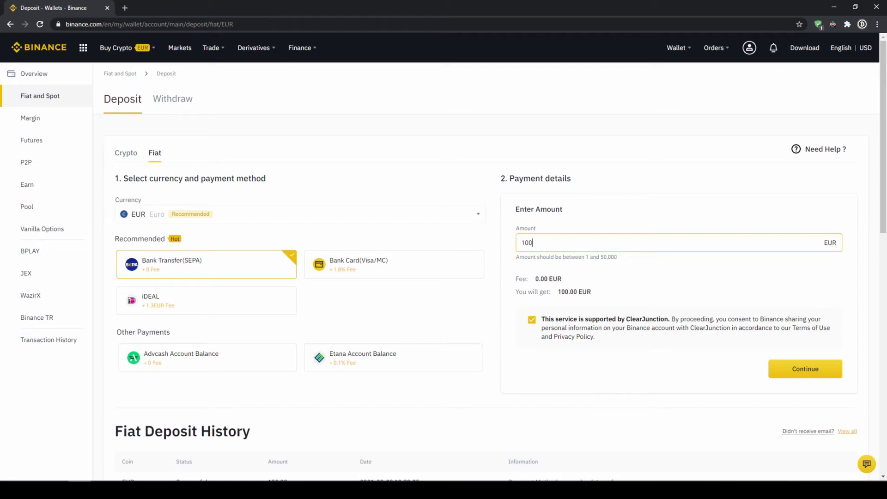
type("0")
Continue to the SEPA bank transfer details and highlight the deposit reference code.
left_click(800, 362)
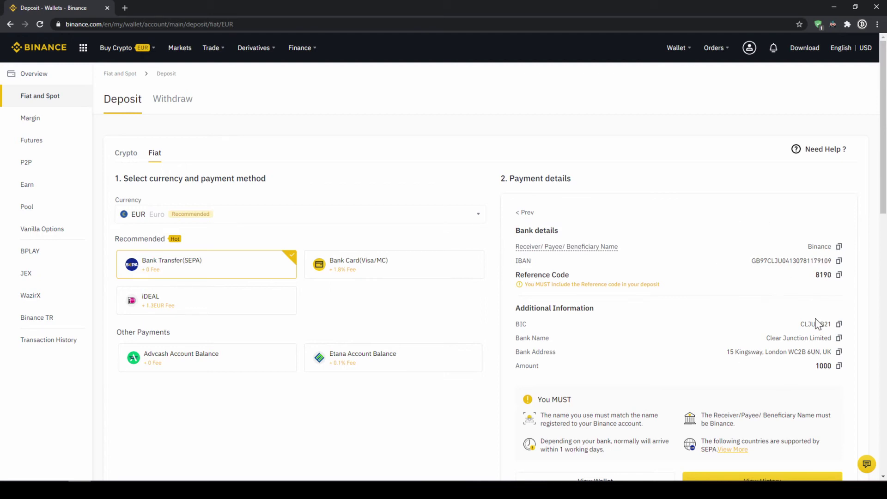
left_click_drag(544, 274, 774, 292)
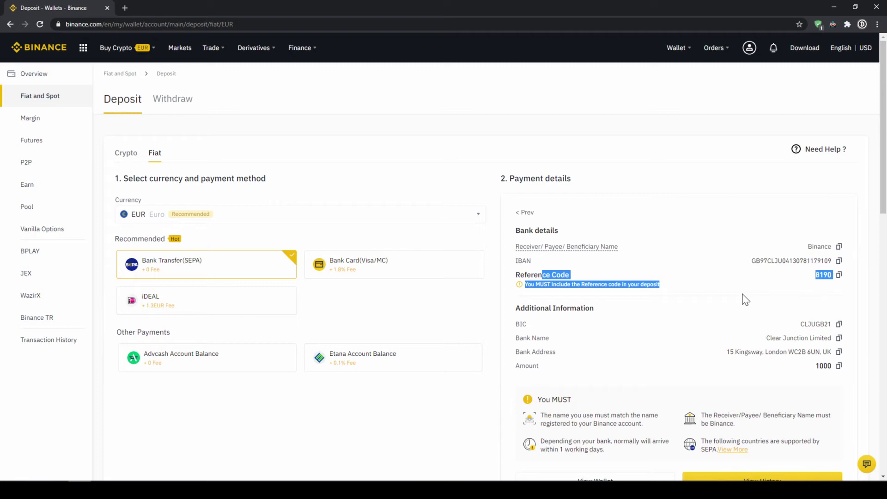
left_click(745, 316)
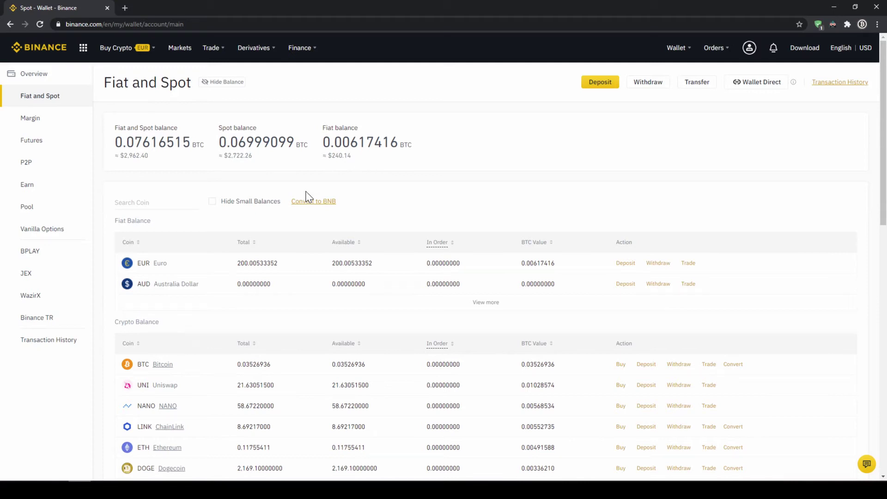
Highlight the EUR balance amount in the Fiat and Spot wallet.
left_click_drag(153, 264, 277, 276)
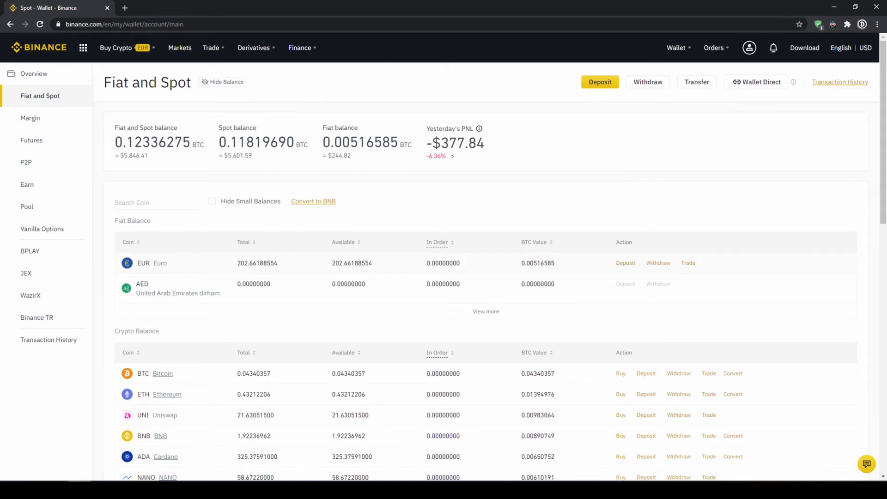
mouse_move(116, 47)
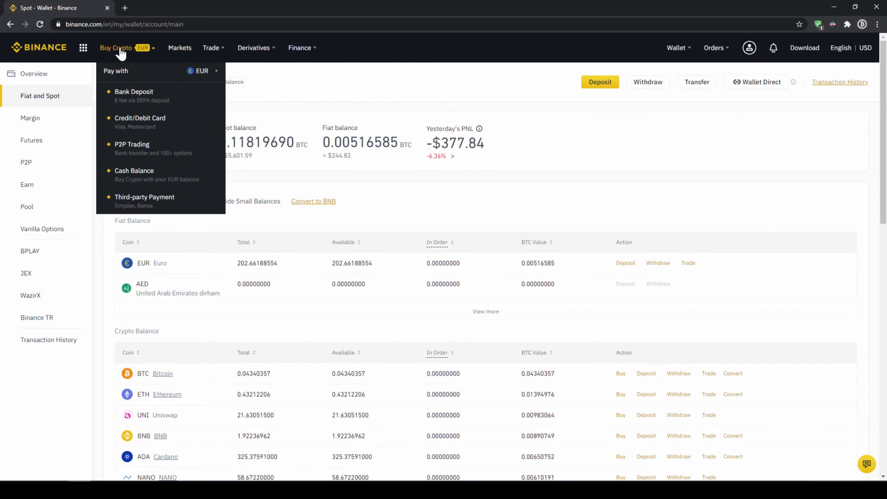
Buy crypto with the euro cash balance, keeping EUR, choosing USDT, and entering the amount.
left_click(153, 174)
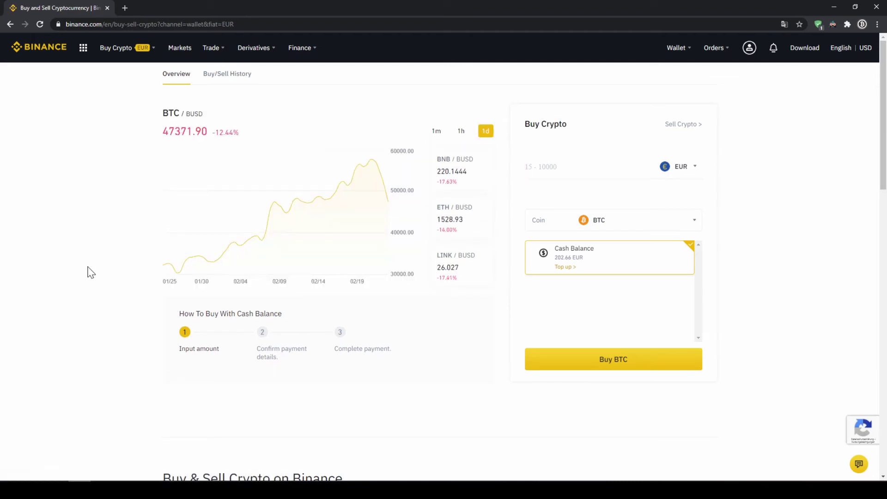
left_click(695, 169)
mouse_move(700, 236)
left_mouse_down()
mouse_move(694, 298)
mouse_move(697, 198)
left_mouse_up()
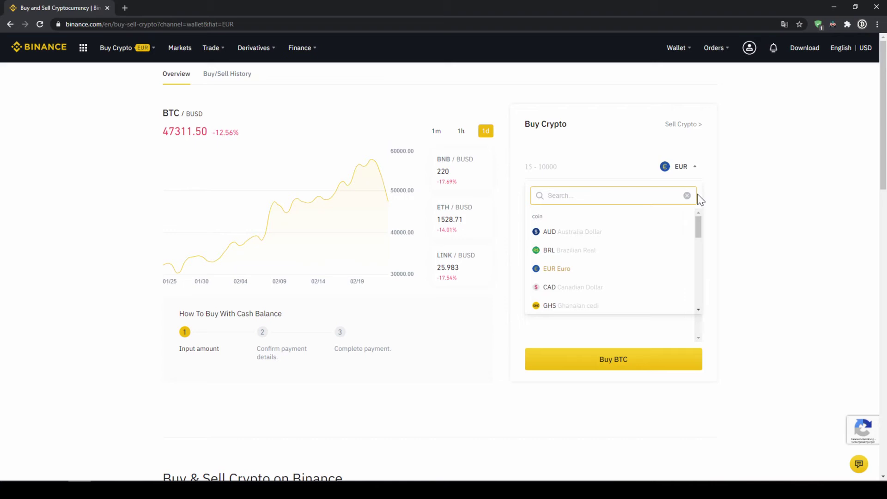
left_click(727, 161)
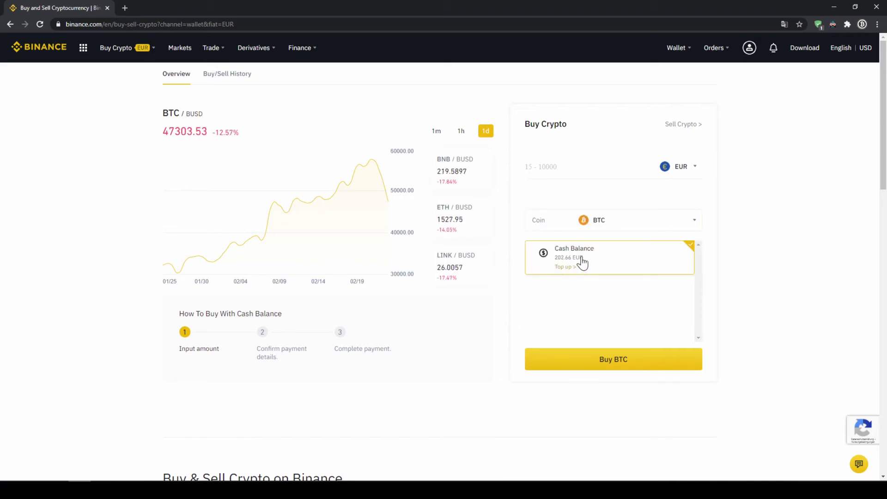
left_click(595, 221)
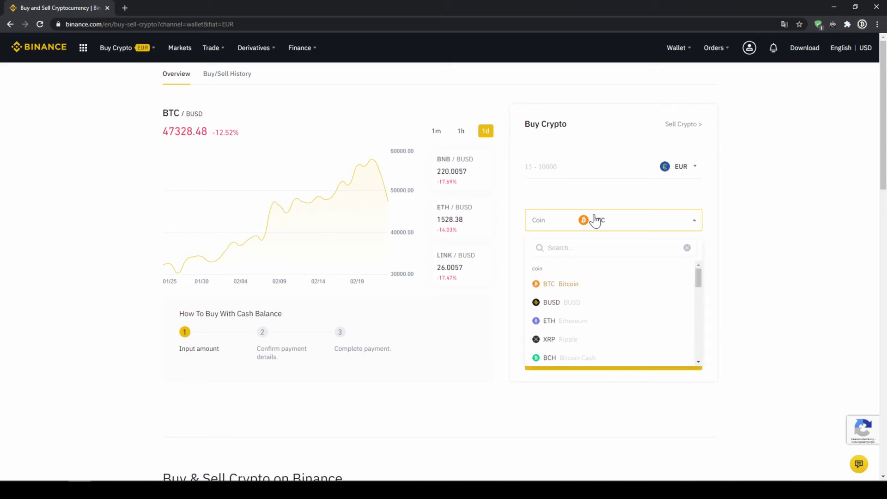
type("u")
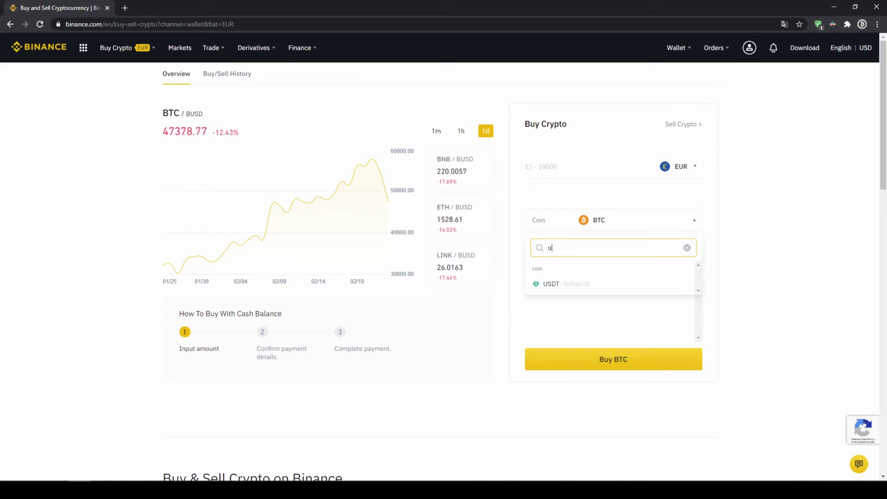
type("sdt")
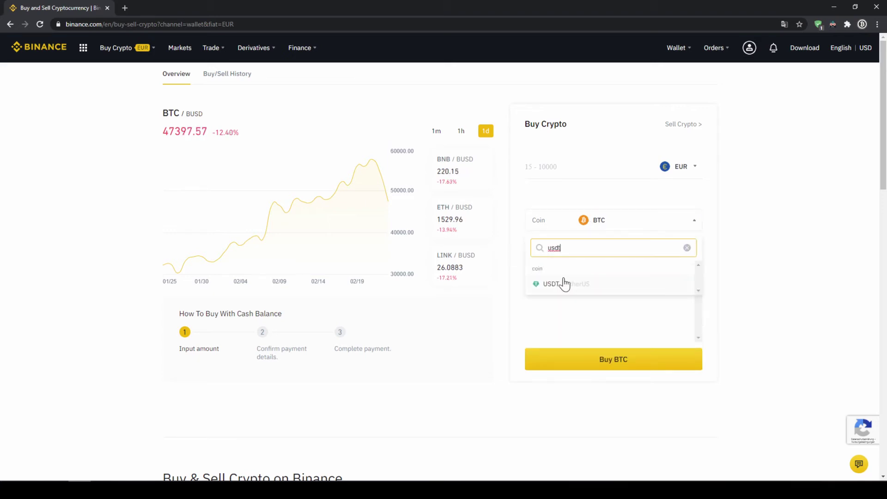
left_click(566, 285)
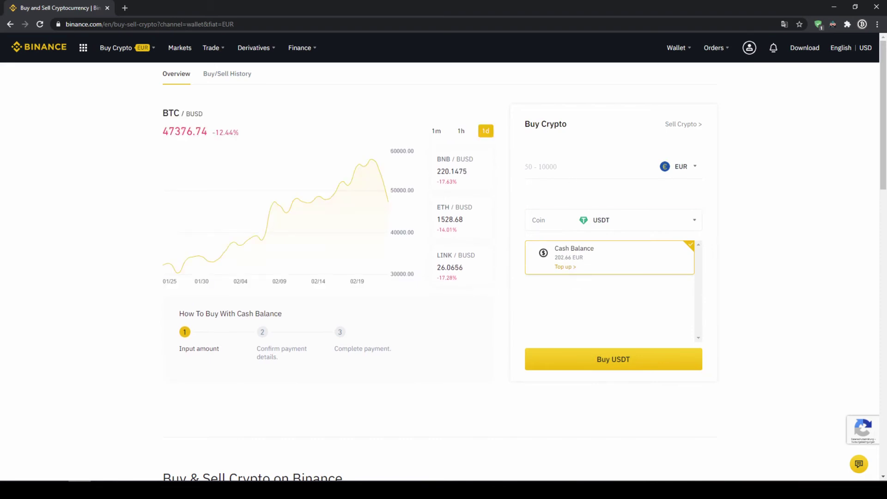
left_click(572, 169)
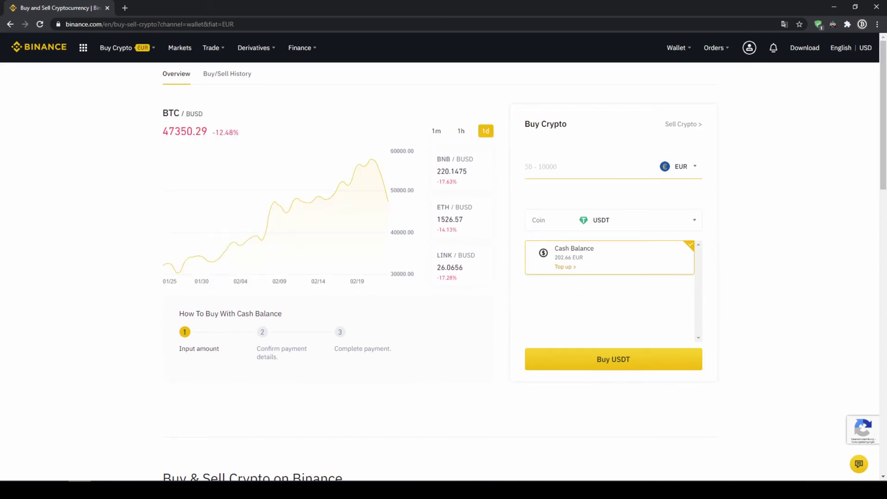
type("200")
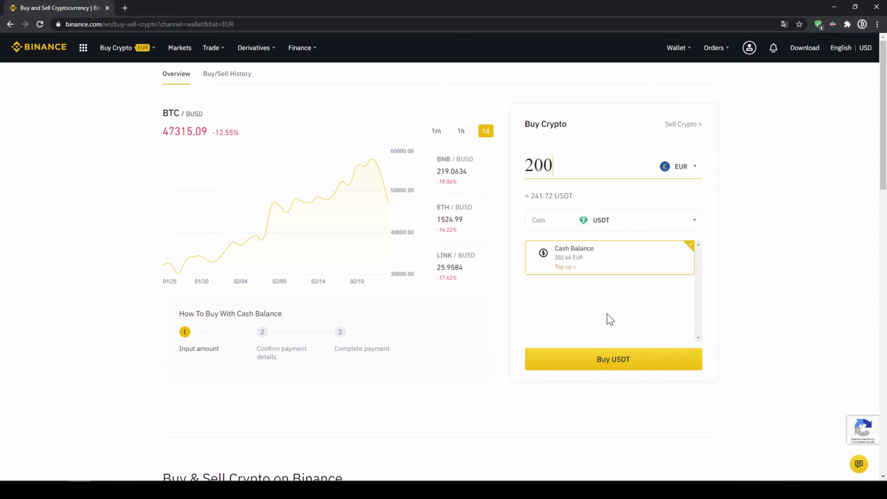
Review the order's USDT amount, exchange rate and 200 EUR total, then confirm the purchase.
left_click(618, 366)
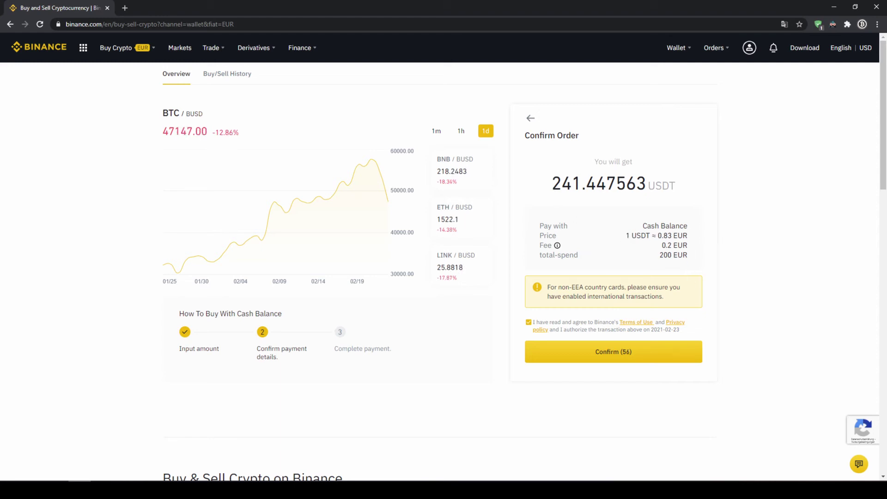
left_click_drag(553, 184, 582, 183)
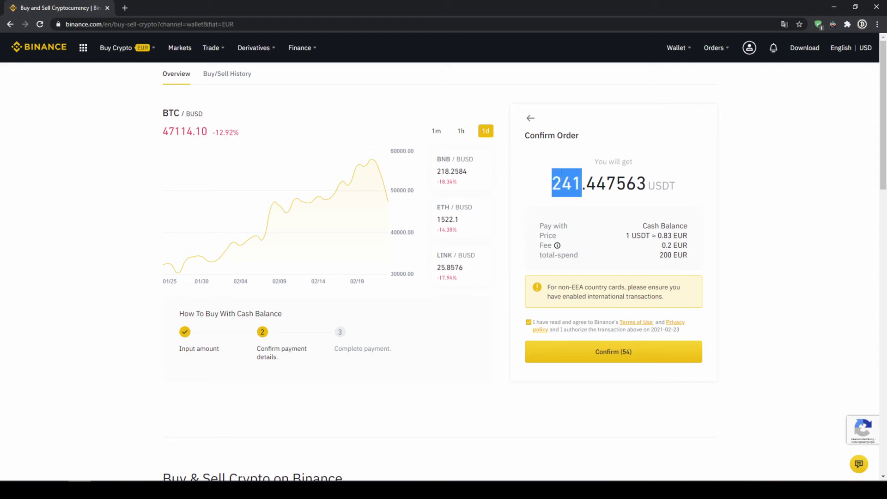
left_click(581, 183)
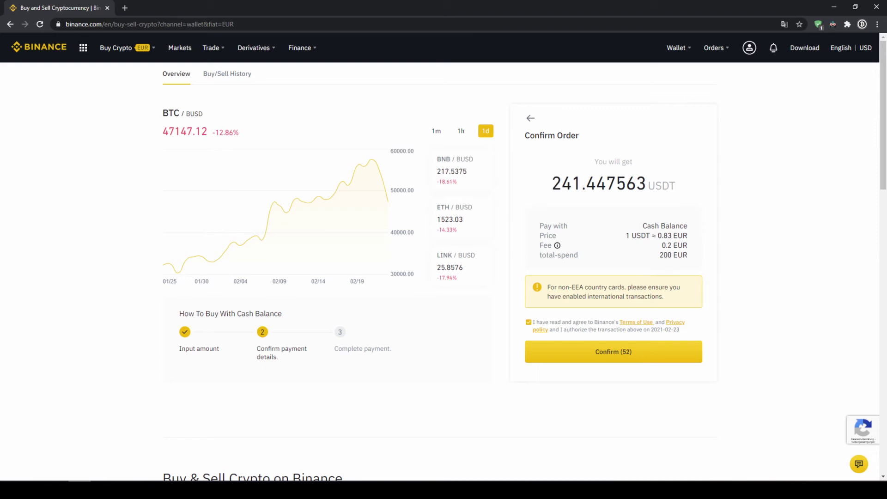
left_click_drag(552, 184, 581, 183)
left_click(582, 184)
mouse_move(646, 236)
left_mouse_down()
mouse_move(673, 237)
mouse_move(691, 258)
left_mouse_up()
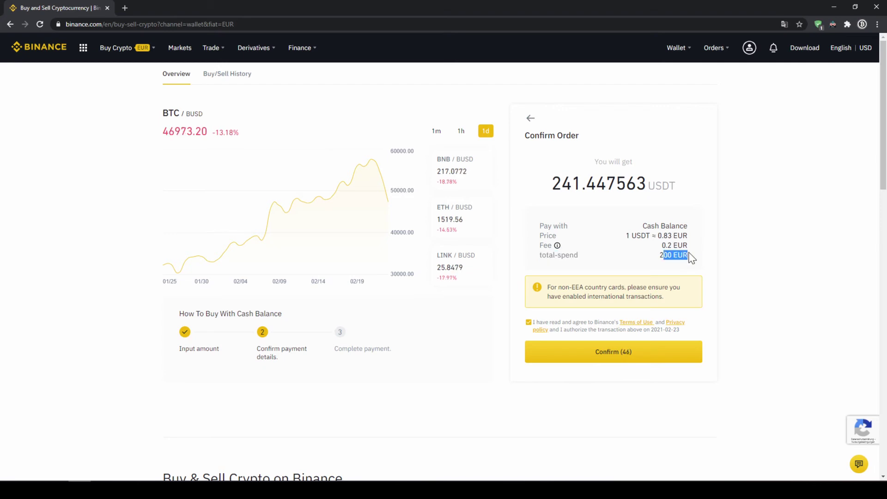
left_click(691, 258)
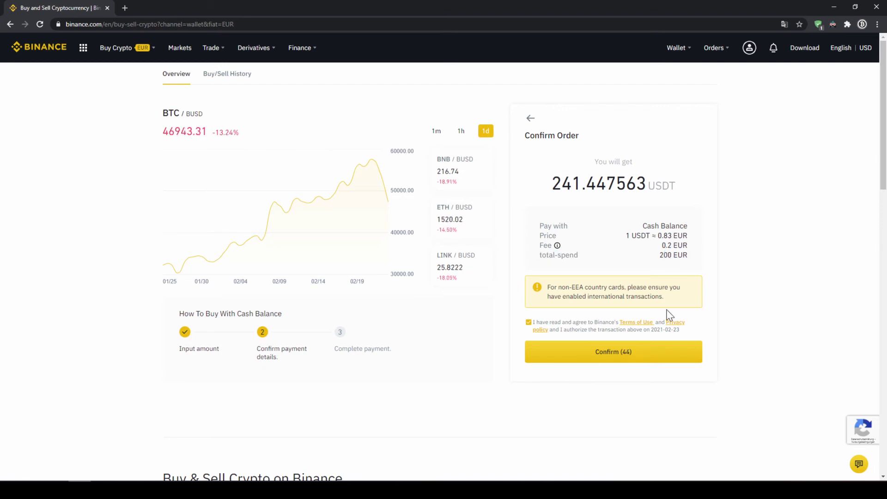
left_click(635, 364)
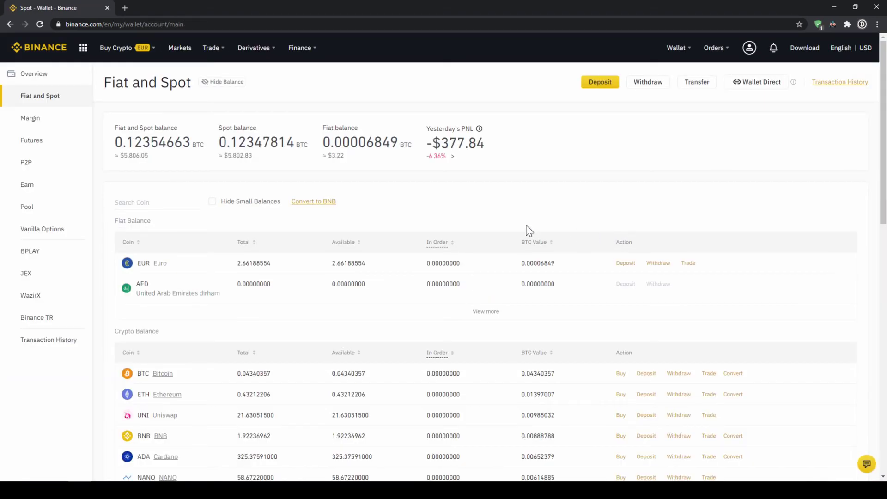
Highlight the Euro balance figures and the USDT total of about 241.46 in the wallet.
left_click_drag(137, 267, 269, 276)
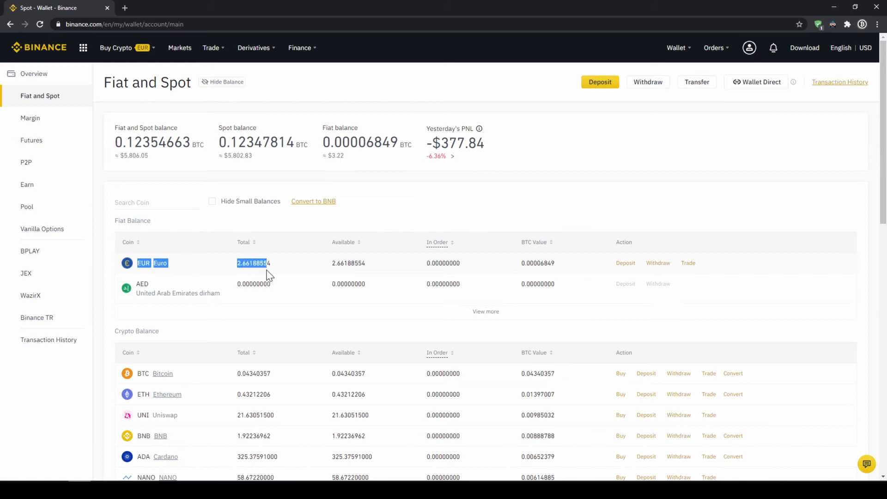
left_click(282, 270)
scroll(280, 269, "down", 2)
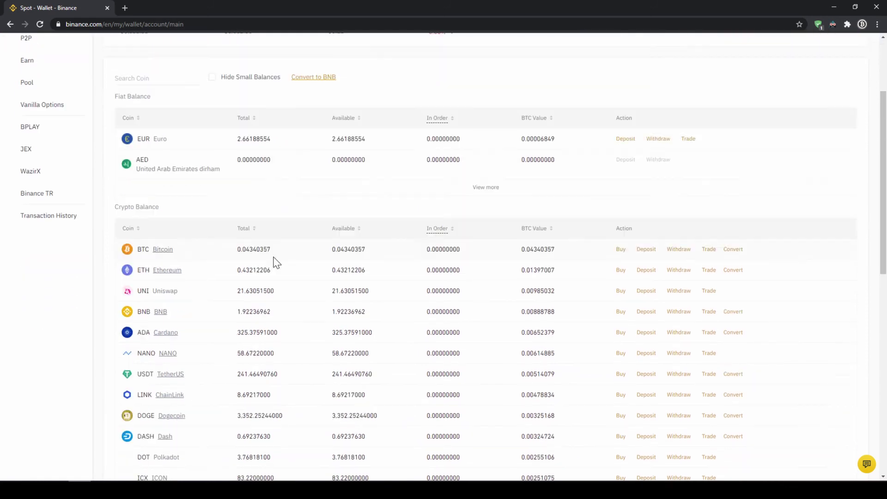
scroll(275, 261, "down", 1)
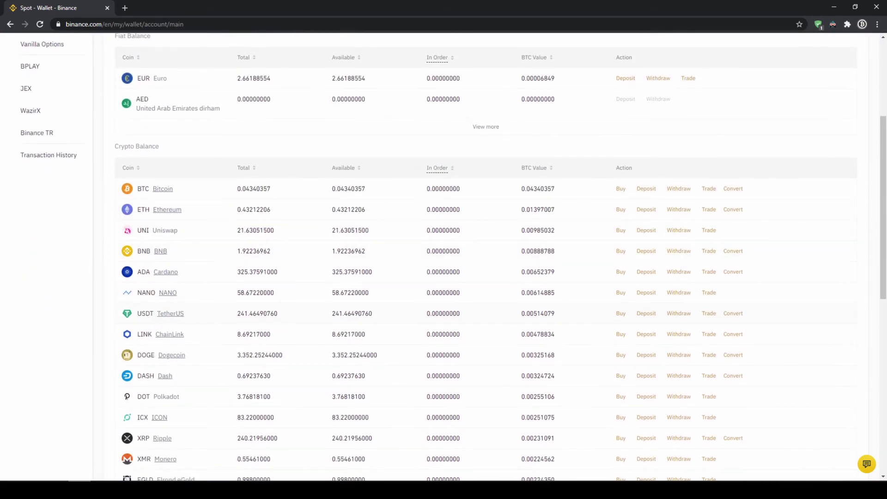
double_click(283, 315)
left_click(305, 320)
scroll(306, 321, "up", 3)
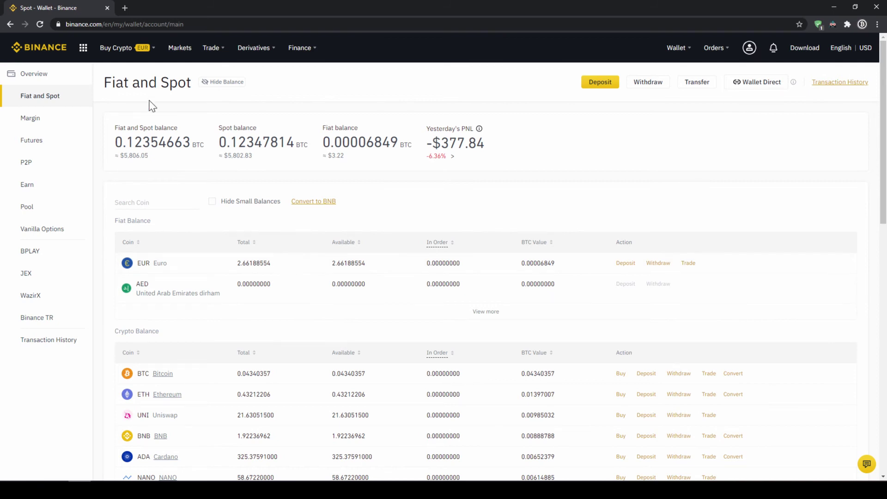
mouse_move(115, 48)
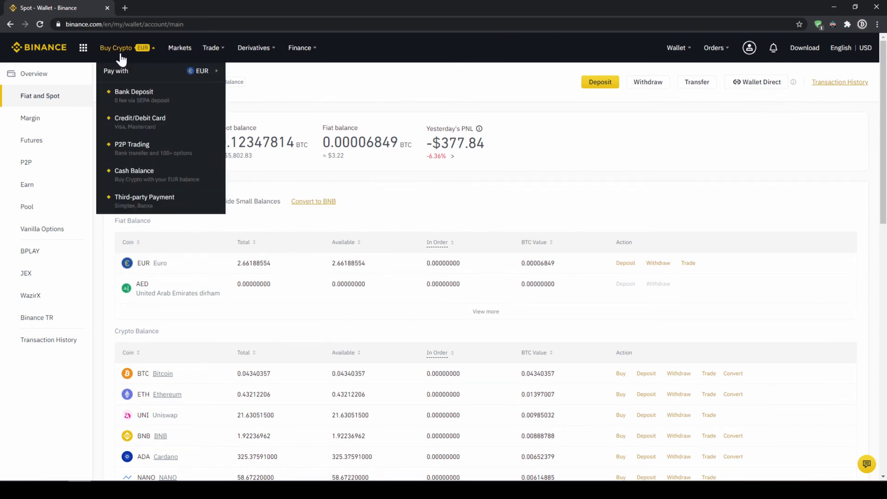
Set up a card purchase of USDT, keeping the paying currency and choosing USDT.
left_click(134, 128)
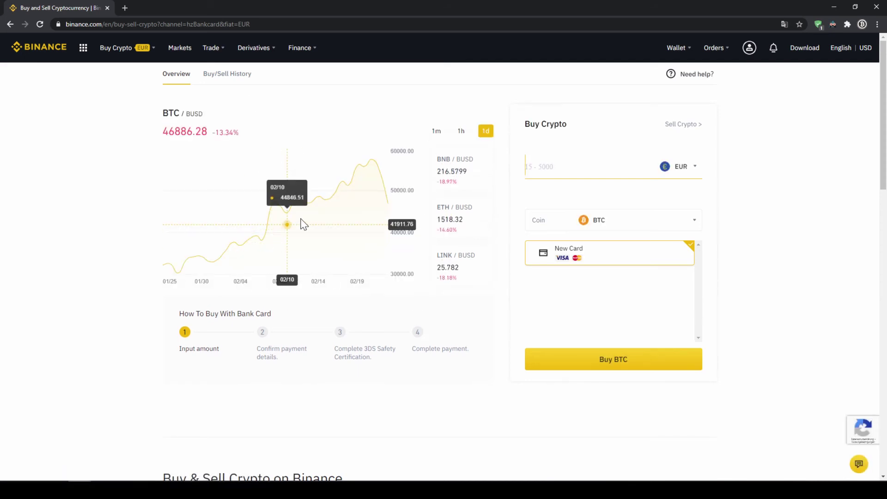
left_click(693, 171)
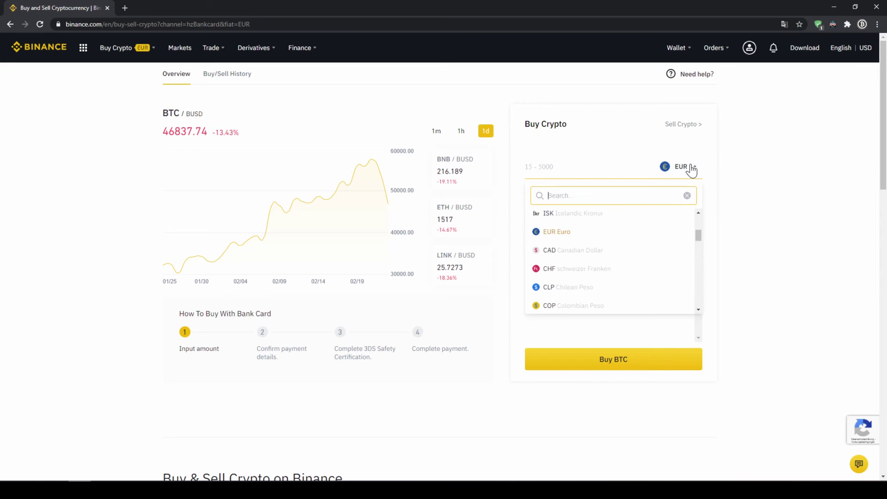
mouse_move(699, 236)
left_mouse_down()
mouse_move(700, 265)
mouse_move(698, 234)
left_mouse_up()
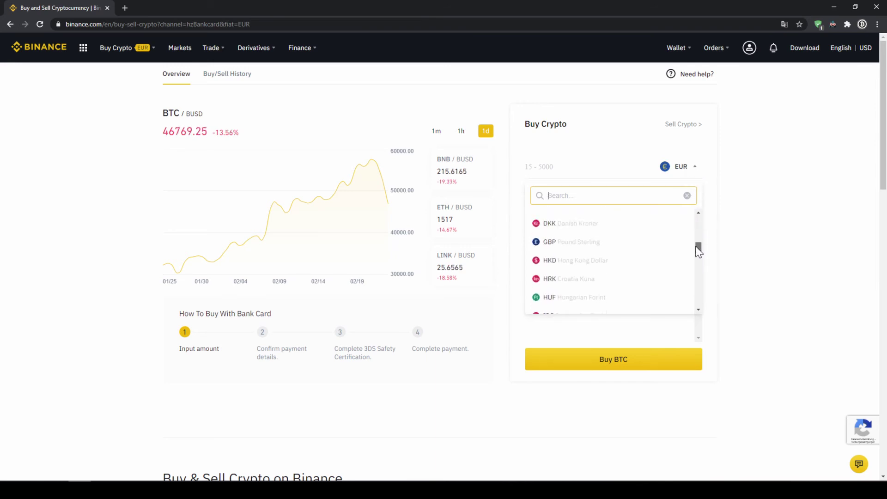
left_click(733, 201)
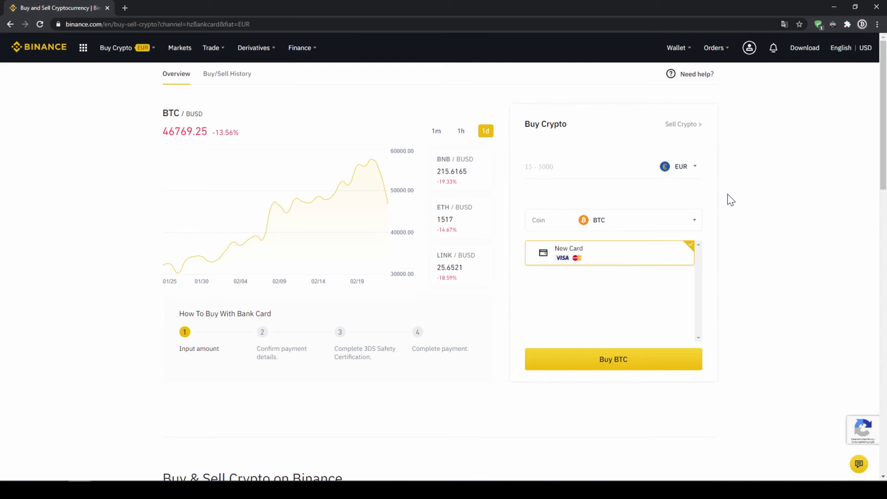
left_click(648, 227)
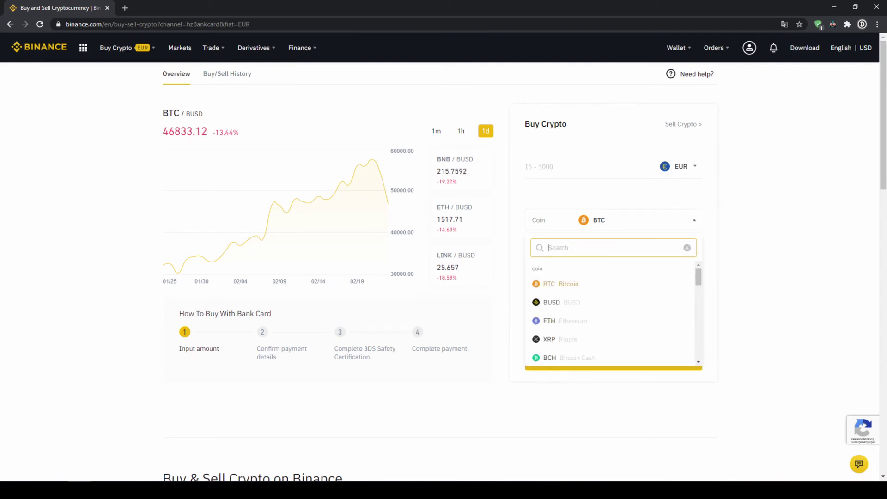
type("usdt")
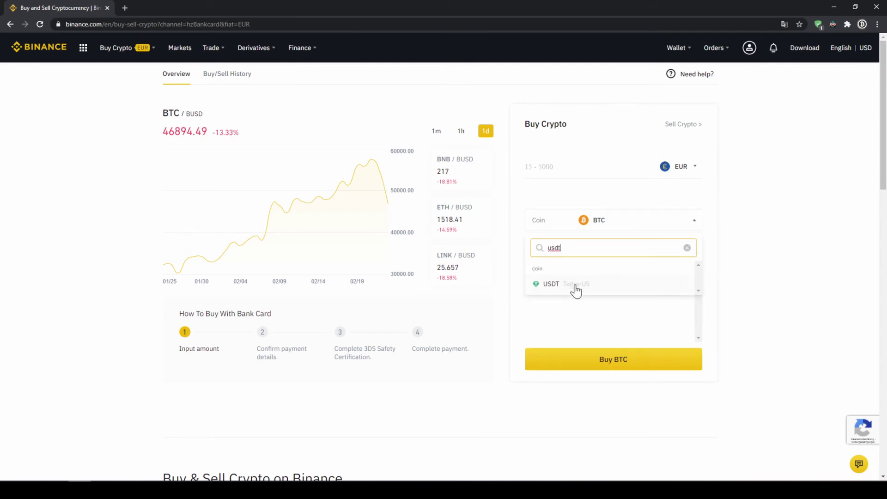
left_click(574, 286)
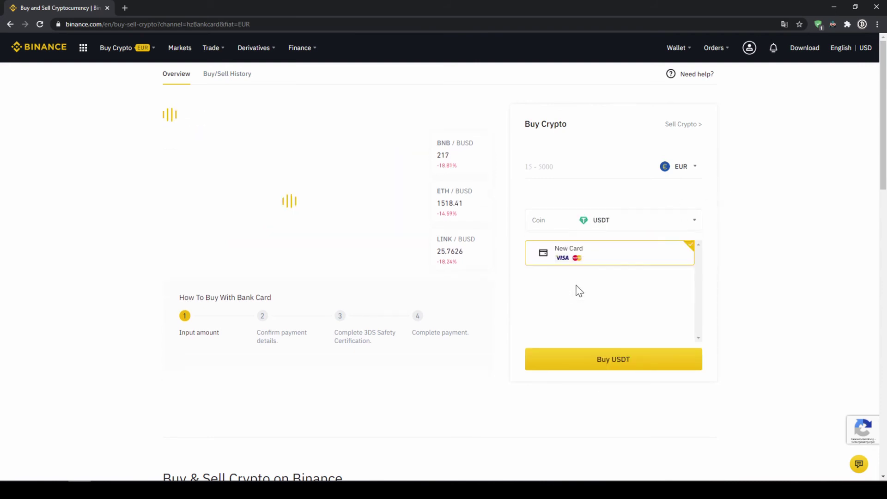
left_click(574, 178)
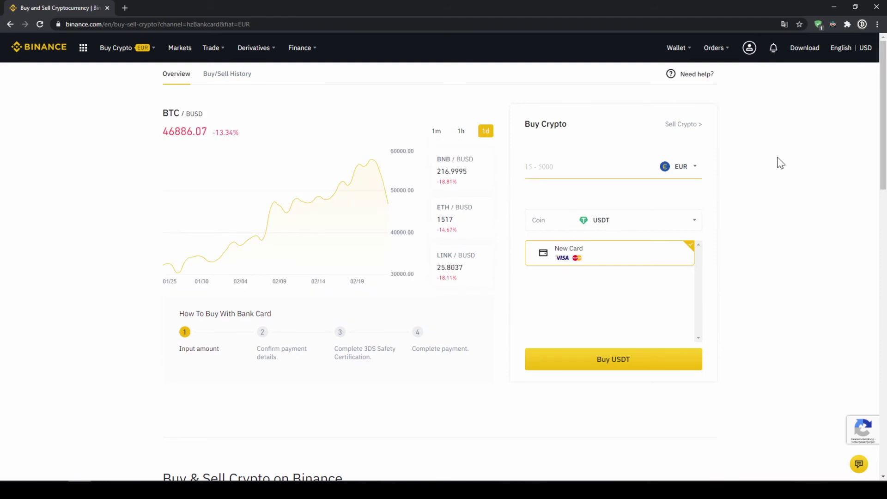
type("500")
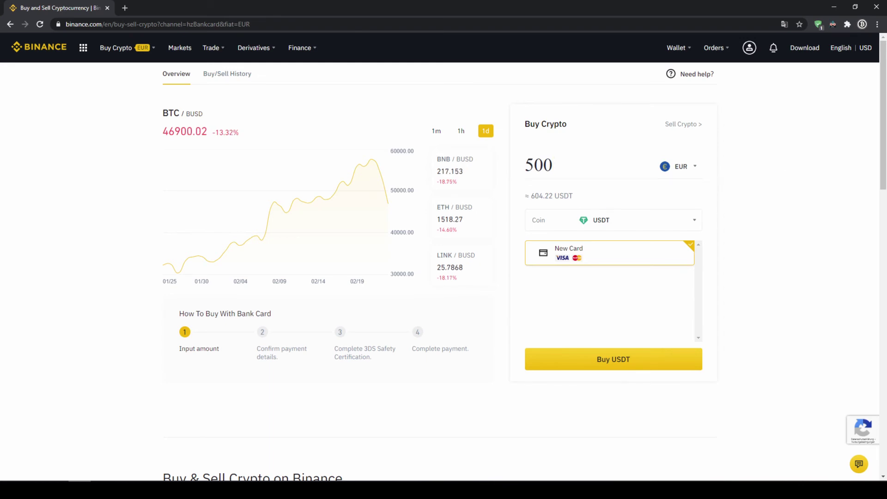
Review the estimated USDT amount for 500 EUR and continue with Buy USDT.
left_click_drag(531, 196, 565, 196)
left_click(581, 200)
left_click(650, 367)
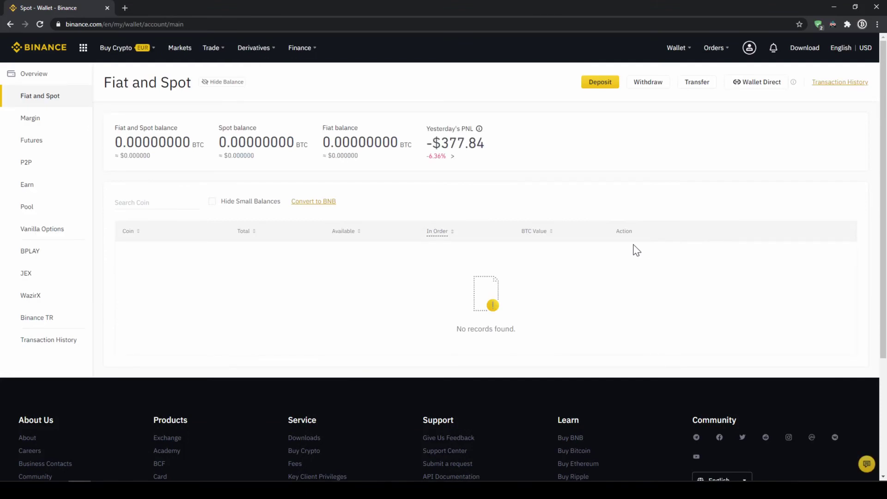
scroll(401, 258, "down", 1)
scroll(309, 270, "down", 1)
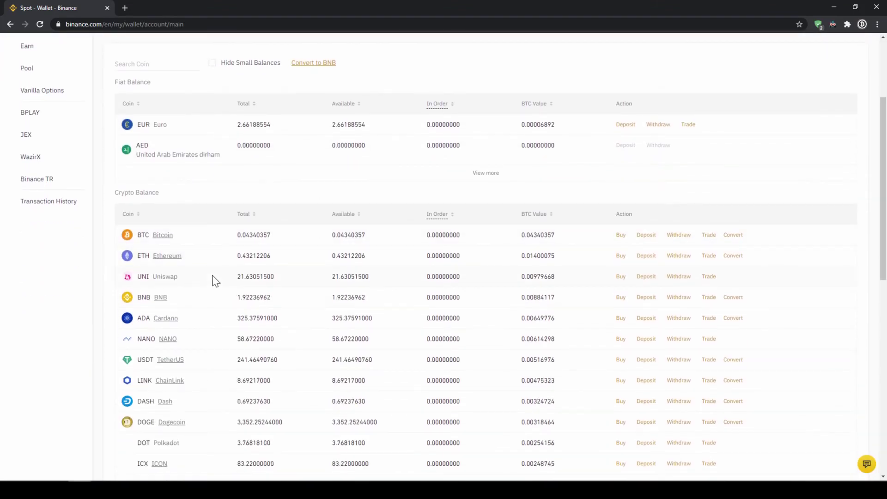
scroll(214, 279, "down", 1)
left_click_drag(237, 315, 286, 318)
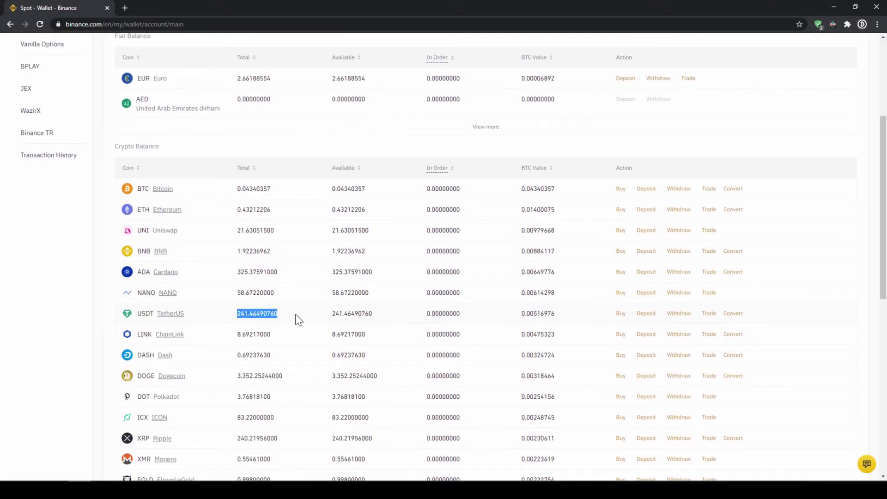
left_click(287, 319)
scroll(291, 330, "up", 2)
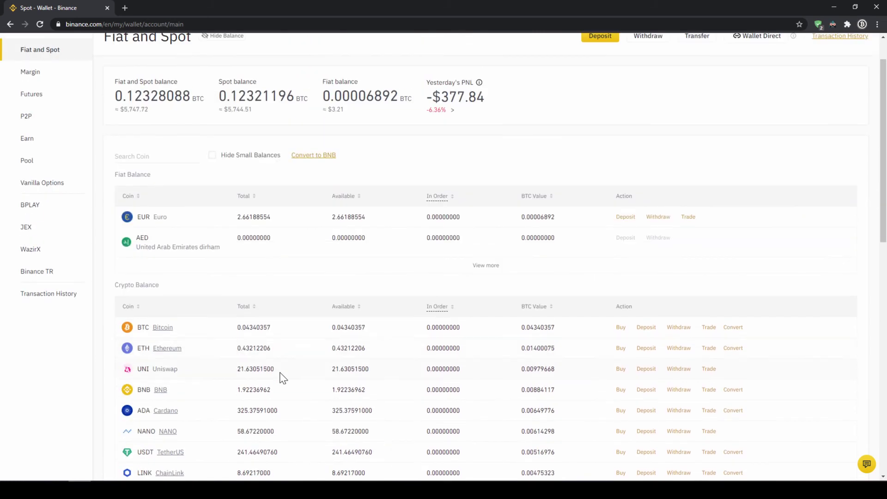
scroll(282, 376, "up", 1)
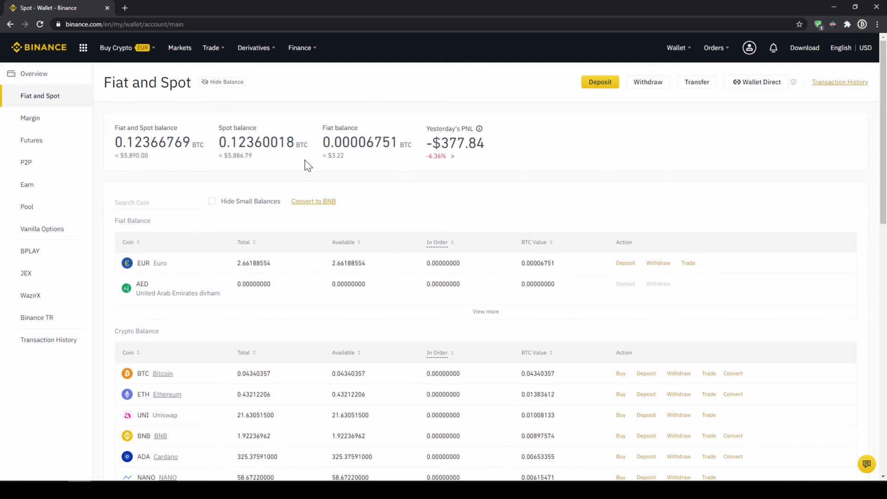
Open the Markets overview and limit the spot list to FIAT market pairs.
left_click(181, 50)
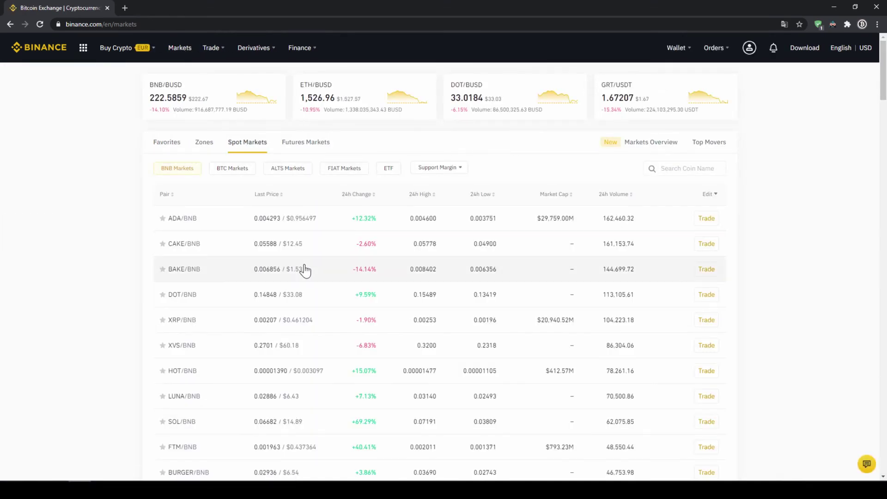
scroll(262, 261, "down", 3)
scroll(255, 259, "down", 3)
scroll(204, 232, "down", 1)
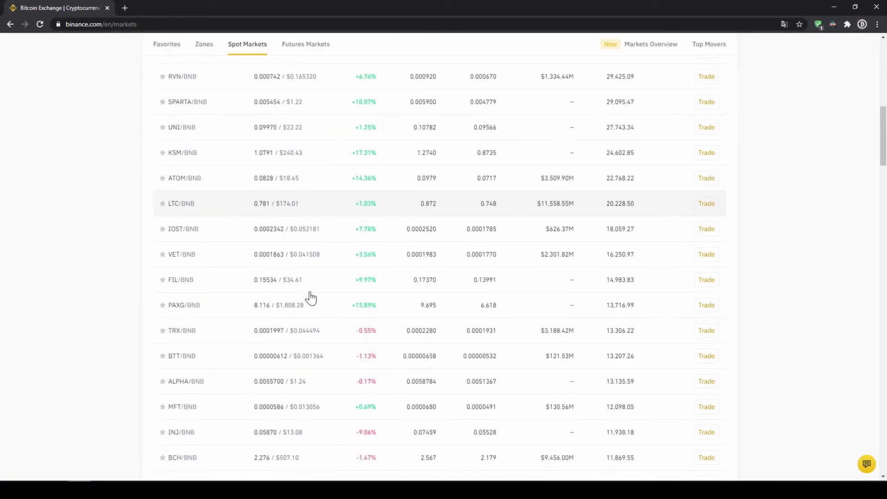
scroll(309, 297, "down", 2)
scroll(205, 288, "up", 10)
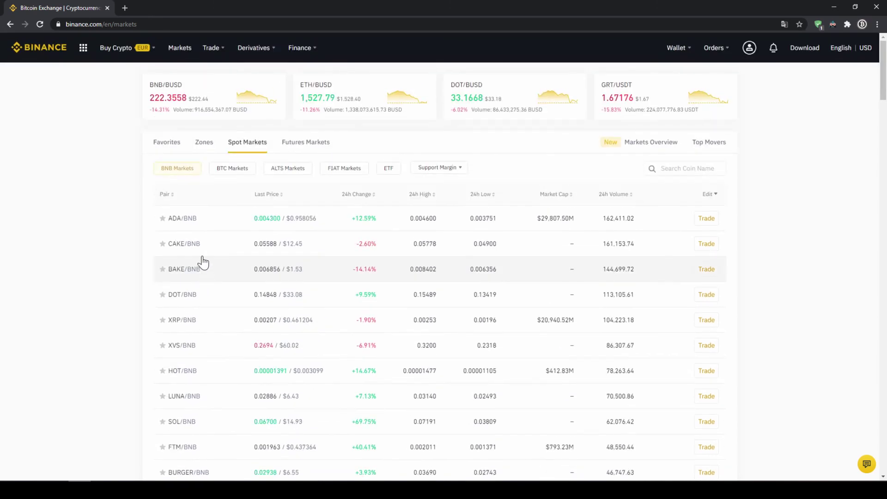
left_click(336, 174)
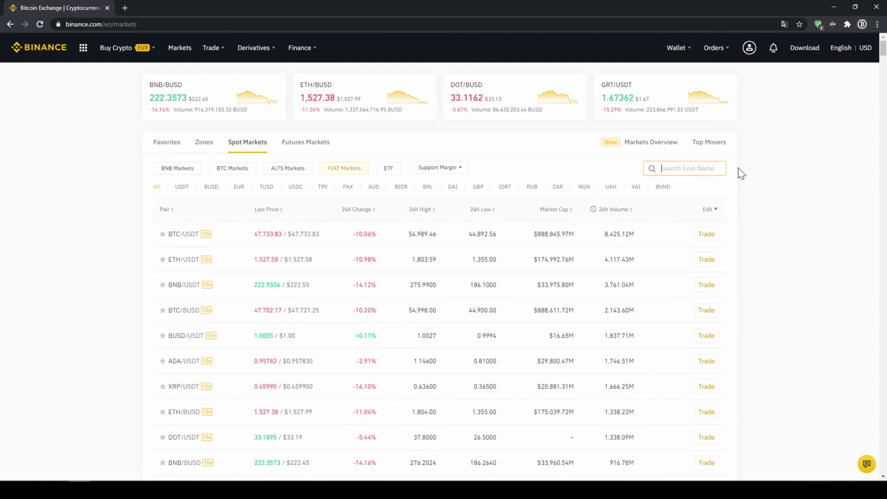
type("AV")
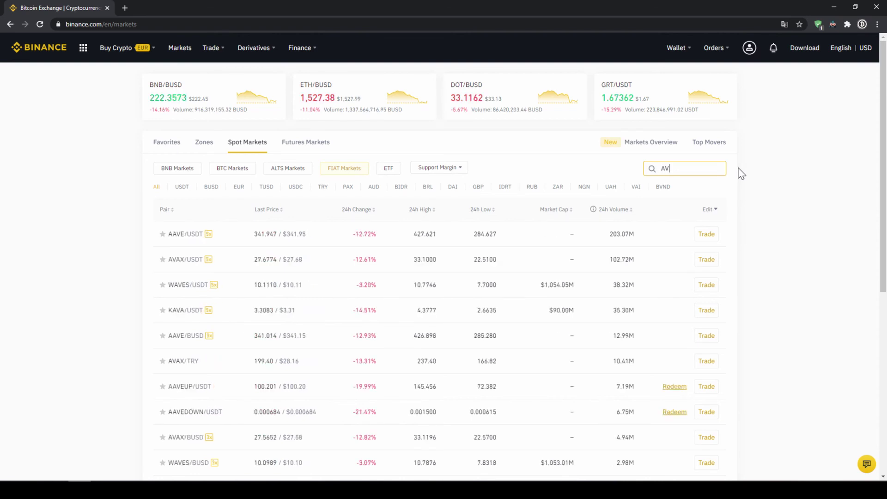
type("AX")
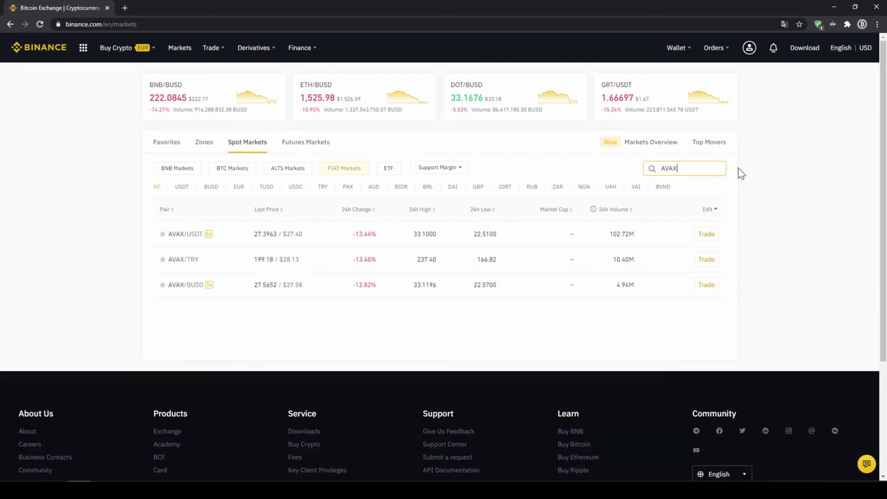
type("USDT")
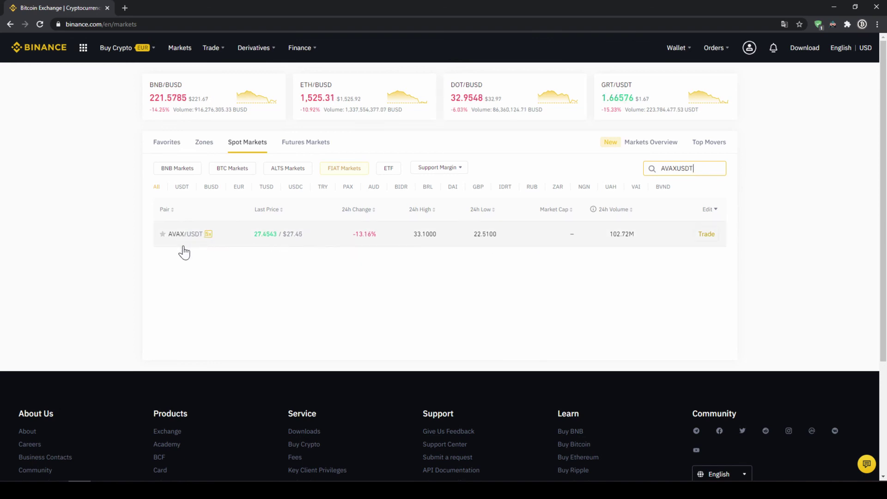
Open the AVAX/USDT trading page and choose Market as the buy order type.
left_click(239, 240)
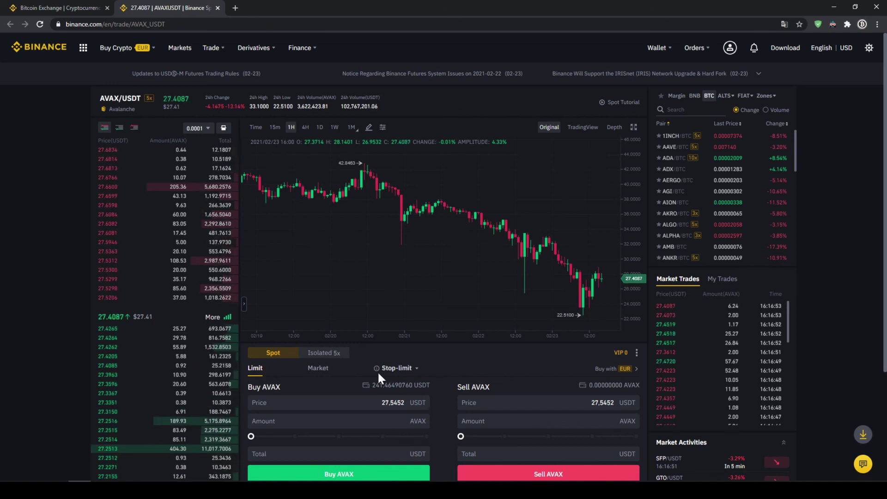
left_click(320, 371)
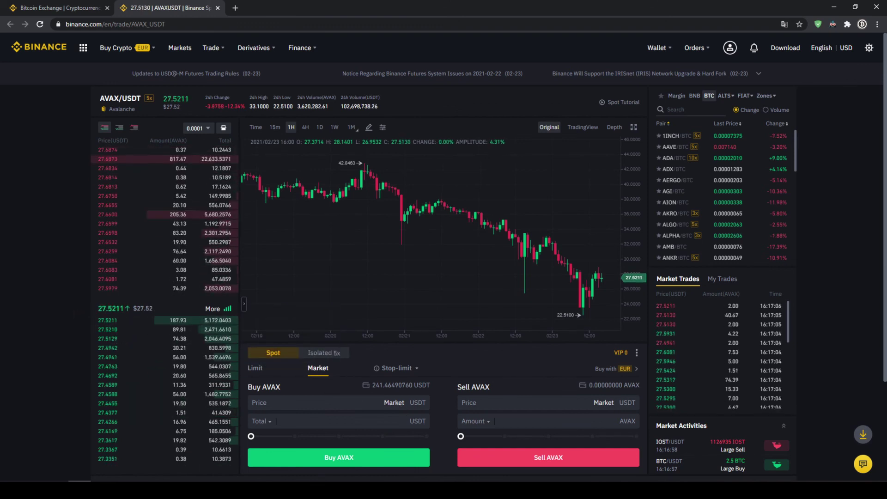
Drag the Buy AVAX slider from 50% to 100%, filling Total with about 241.37 USDT.
left_click_drag(372, 383, 430, 383)
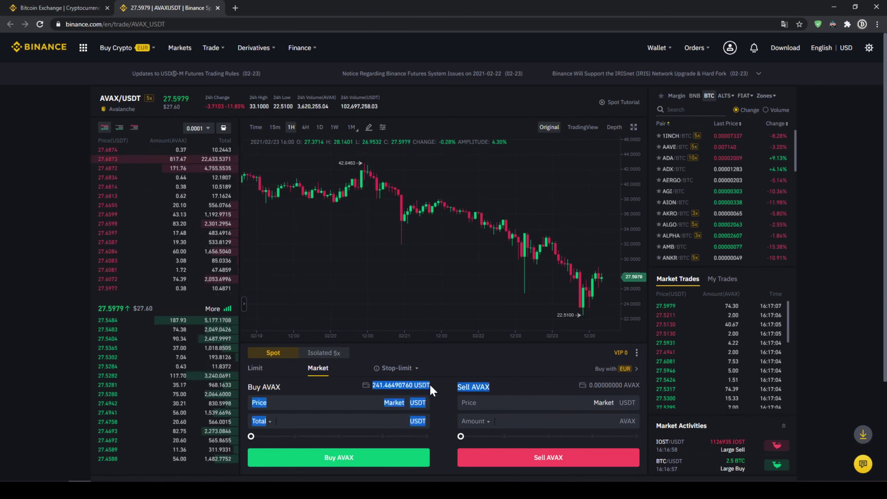
left_click(361, 385)
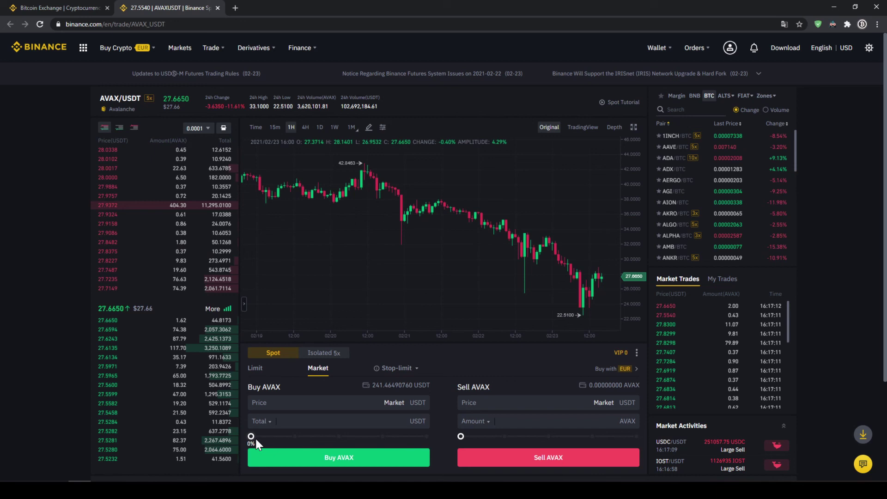
left_click_drag(252, 435, 338, 436)
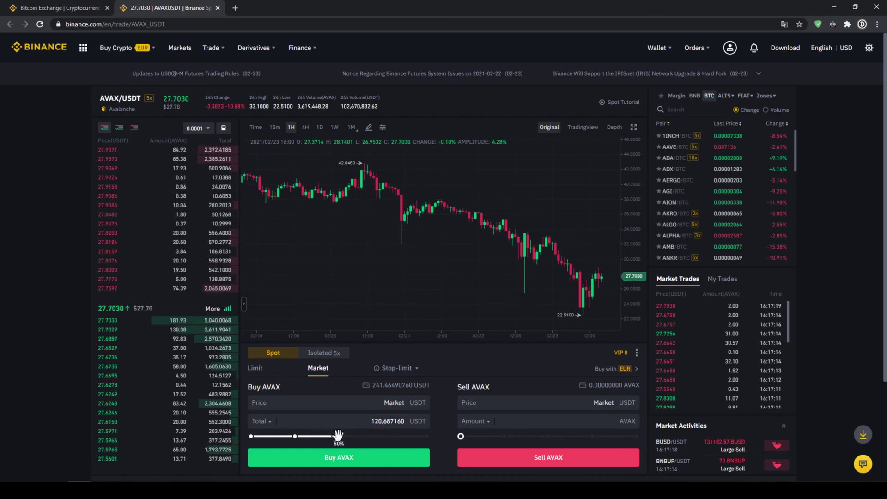
left_click_drag(335, 437, 434, 443)
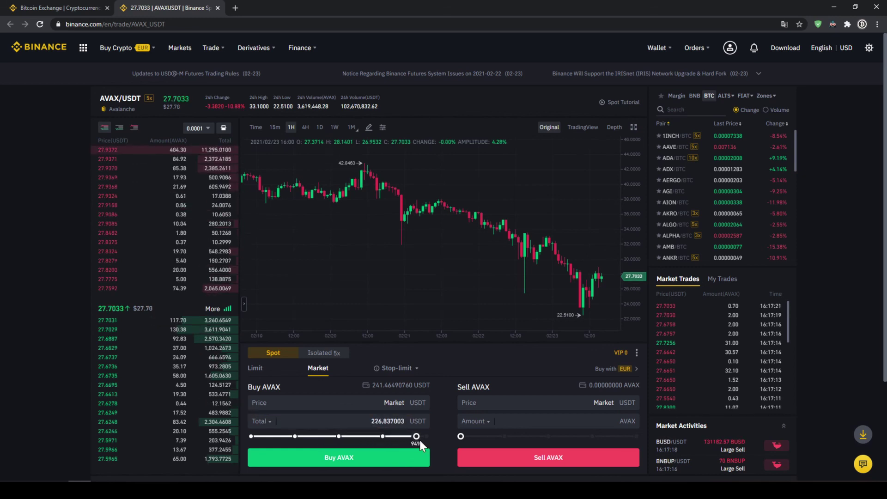
left_click(443, 424)
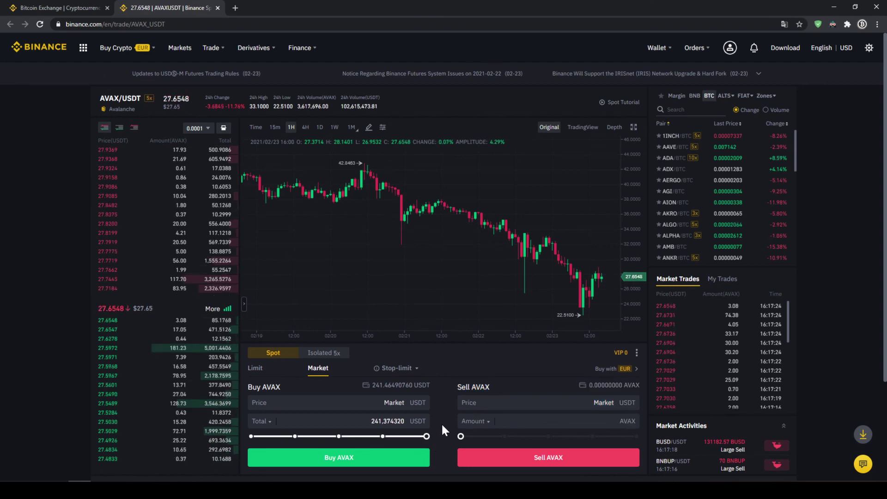